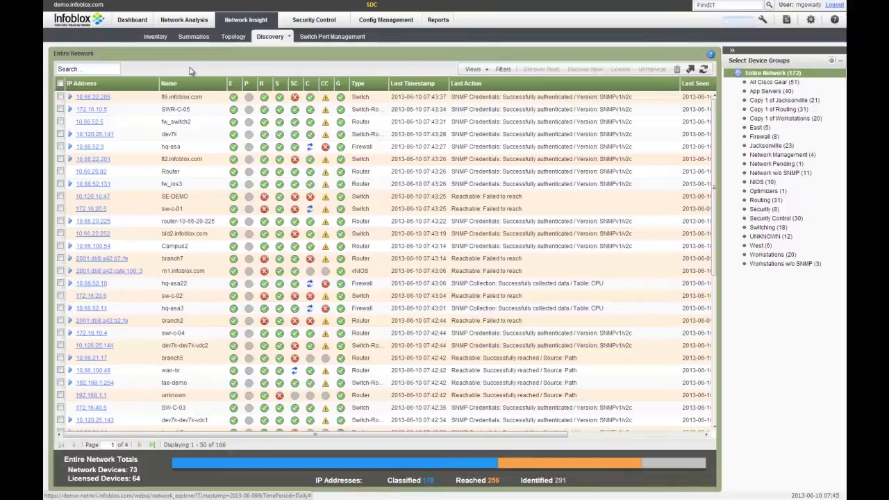
Switch to the Inventory page listing infrastructure devices and their collectors
left_click(156, 39)
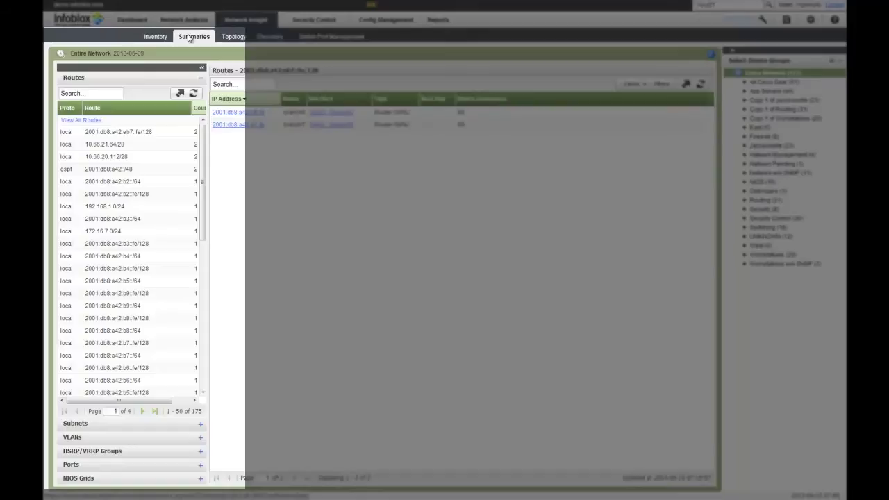
Collapse the Routes summary section that lists the network's 175 routes
left_click(78, 80)
left_click(78, 80)
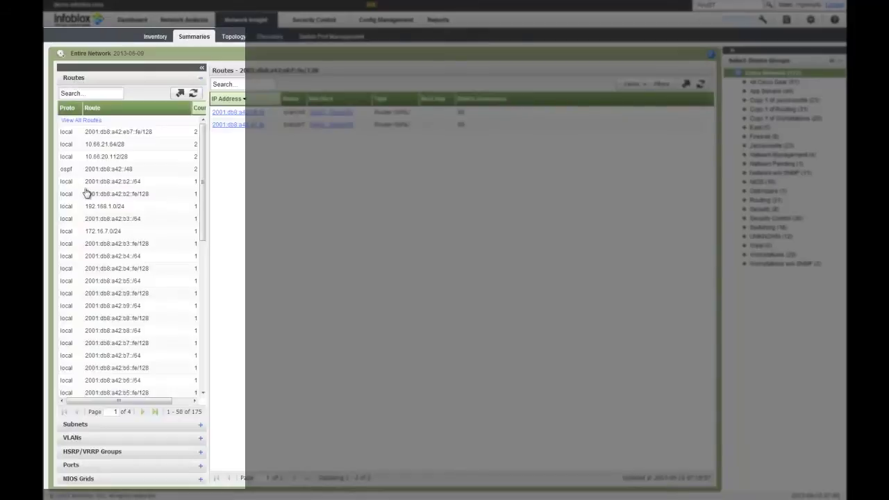
left_click(70, 427)
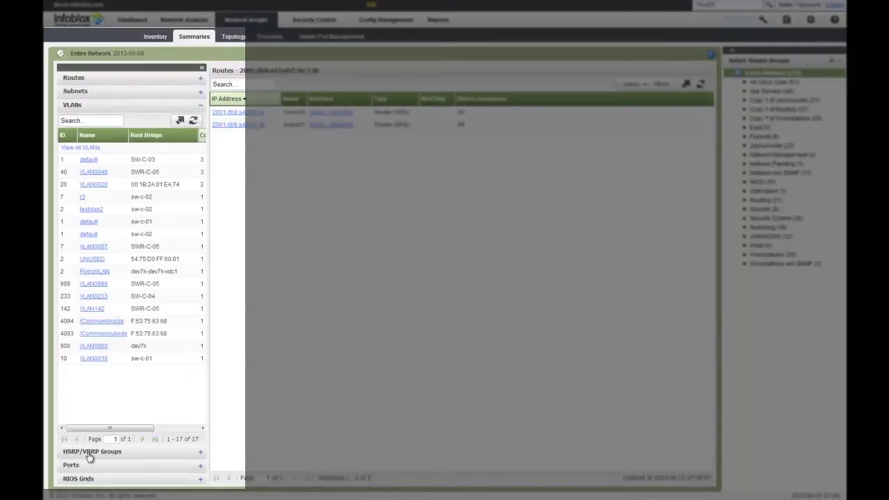
left_click(89, 452)
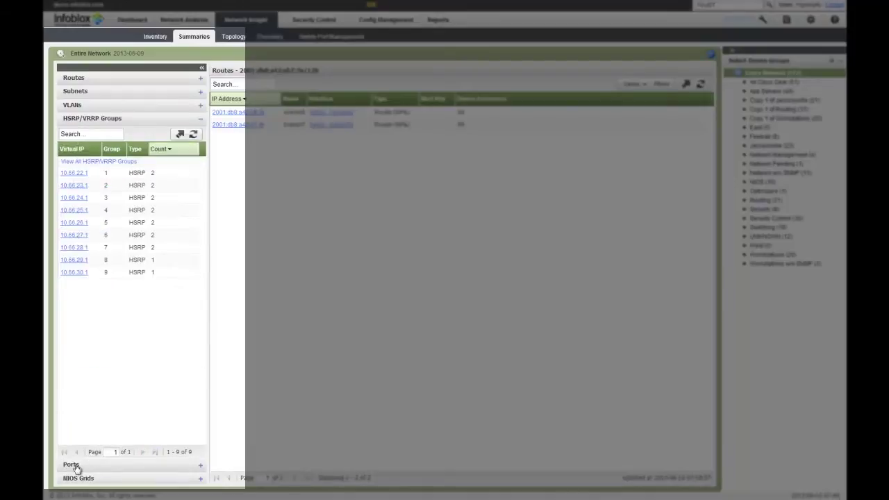
left_click(75, 466)
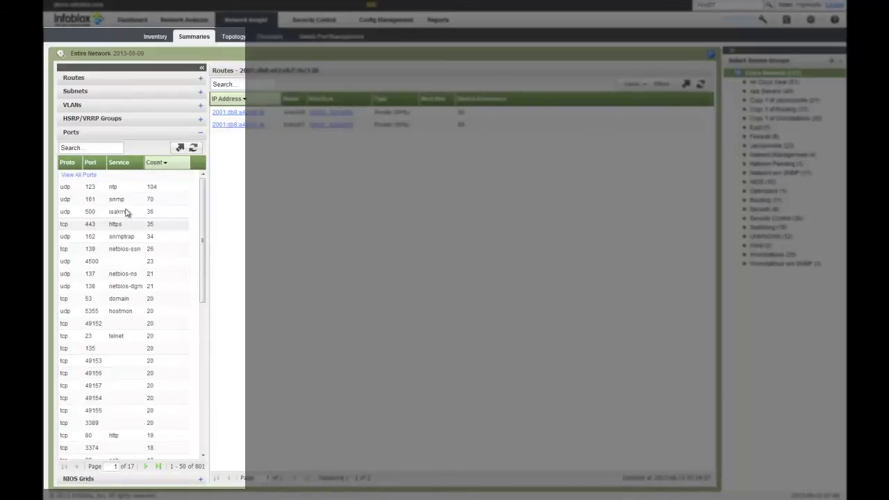
left_click(76, 78)
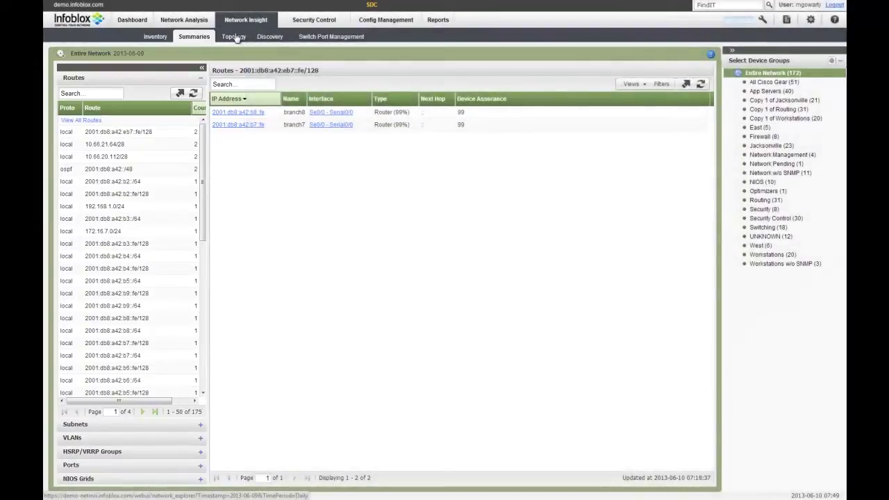
left_click(237, 38)
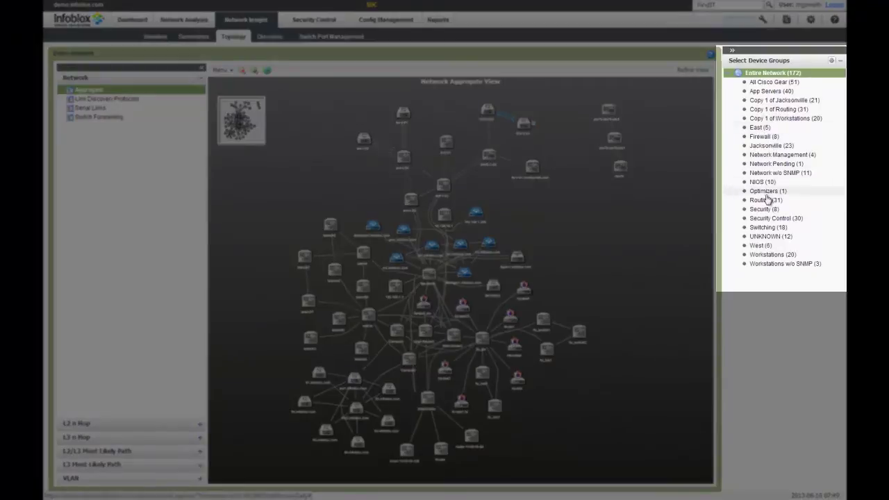
Limit the topology map to the Routing device group, then return to Entire Network
left_click(768, 201)
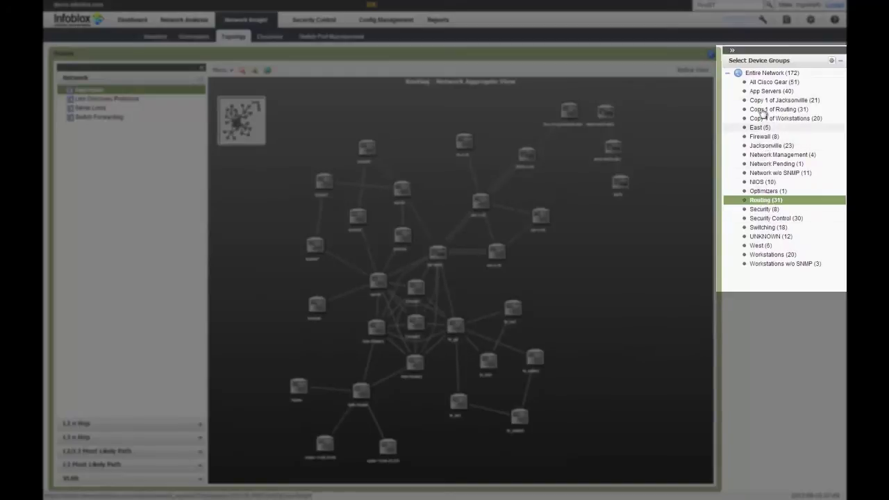
left_click(760, 76)
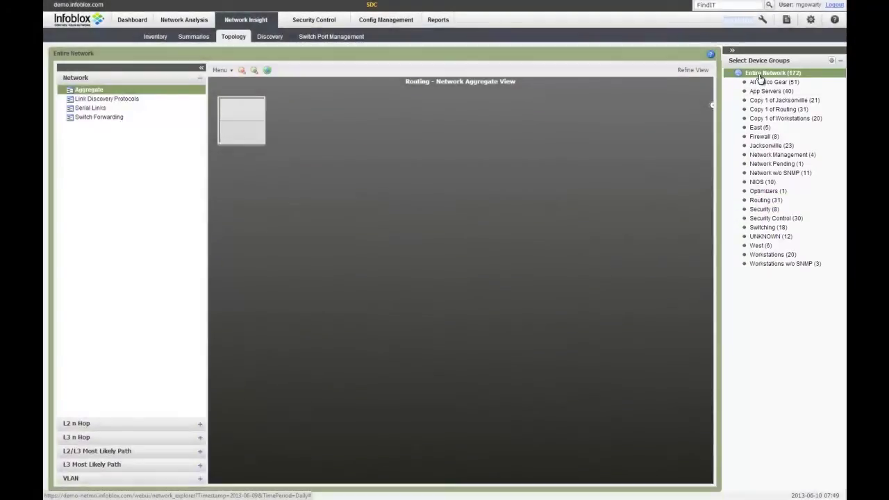
Review the Refine View filter tabs, then enable Show All Issues and apply it
left_click(700, 71)
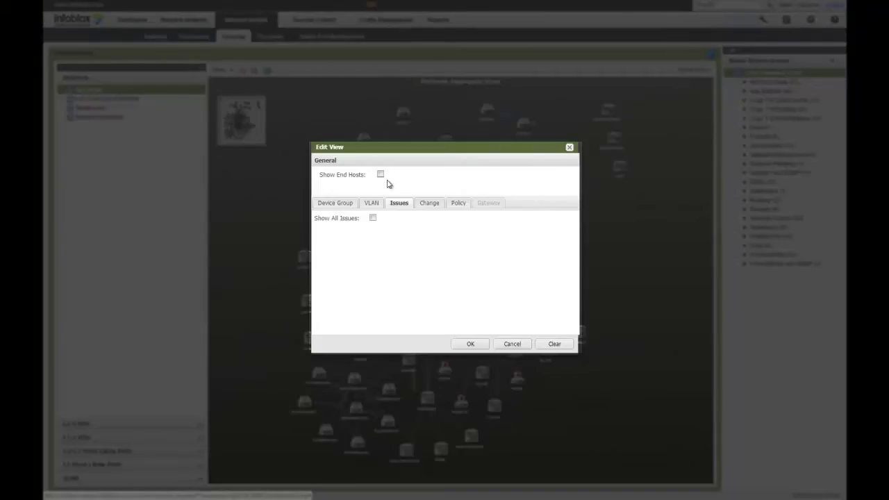
left_click(350, 205)
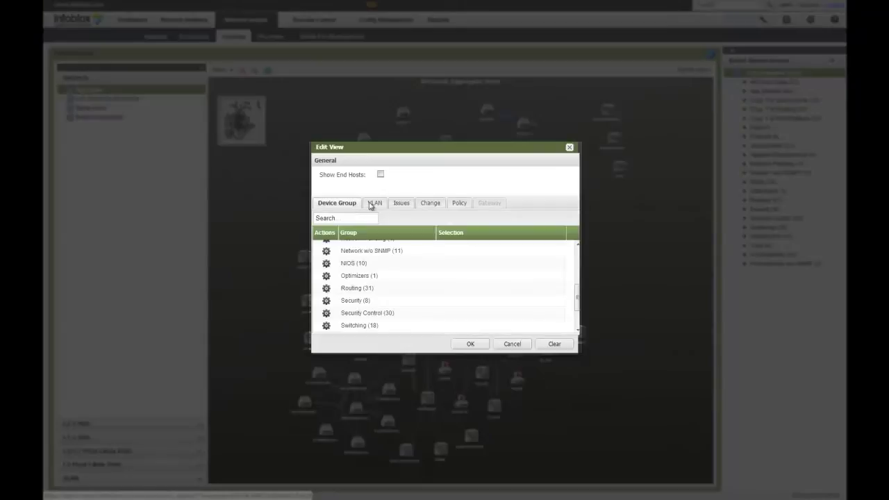
left_click(380, 205)
left_click(400, 208)
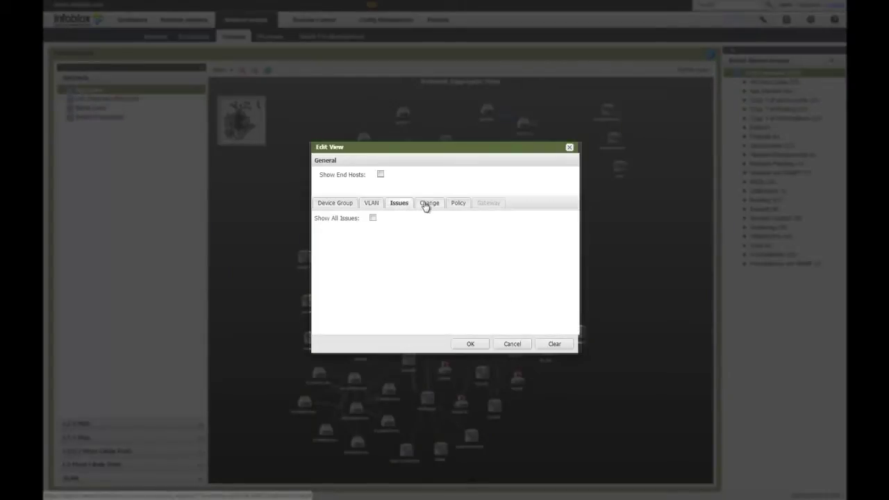
left_click(426, 206)
left_click(457, 205)
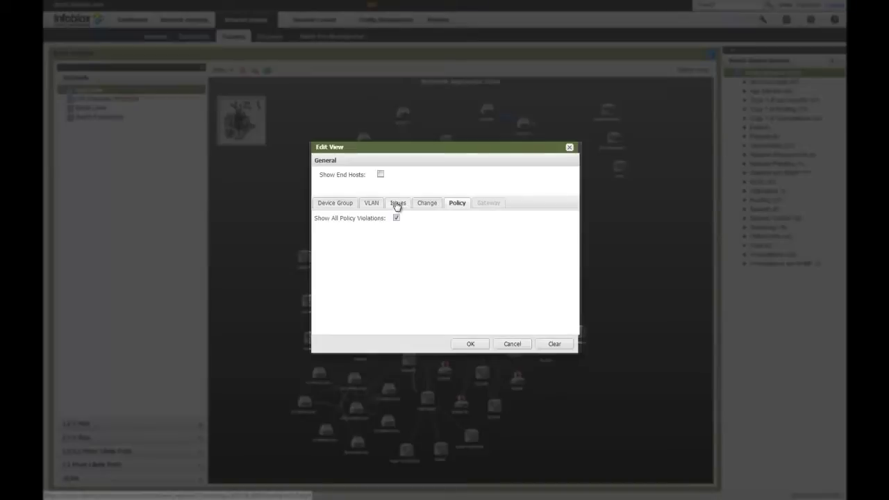
left_click(398, 206)
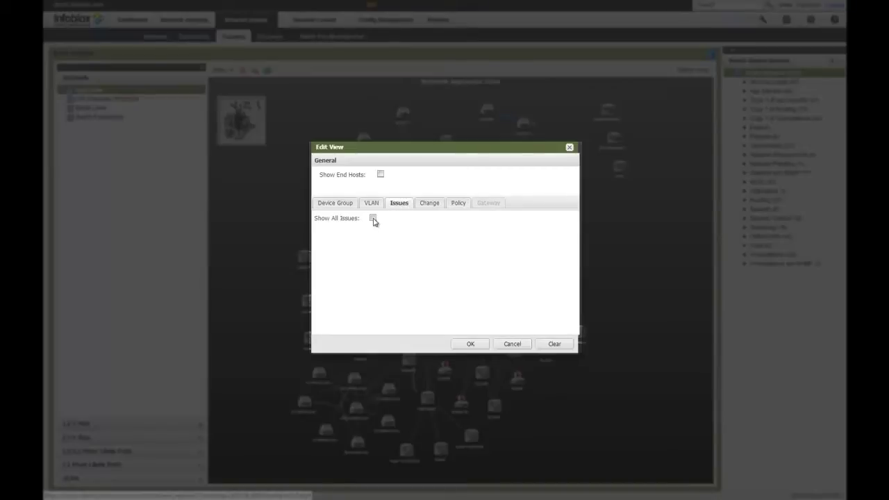
left_click(373, 219)
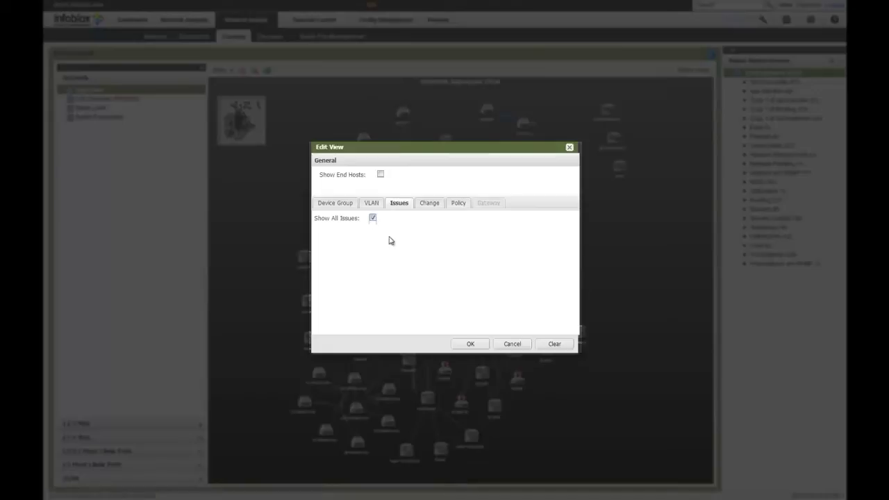
left_click(476, 345)
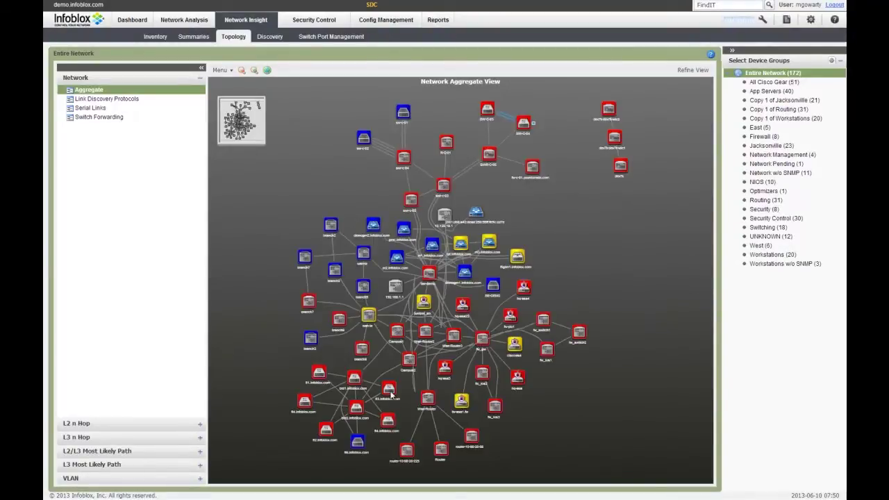
mouse_move(392, 394)
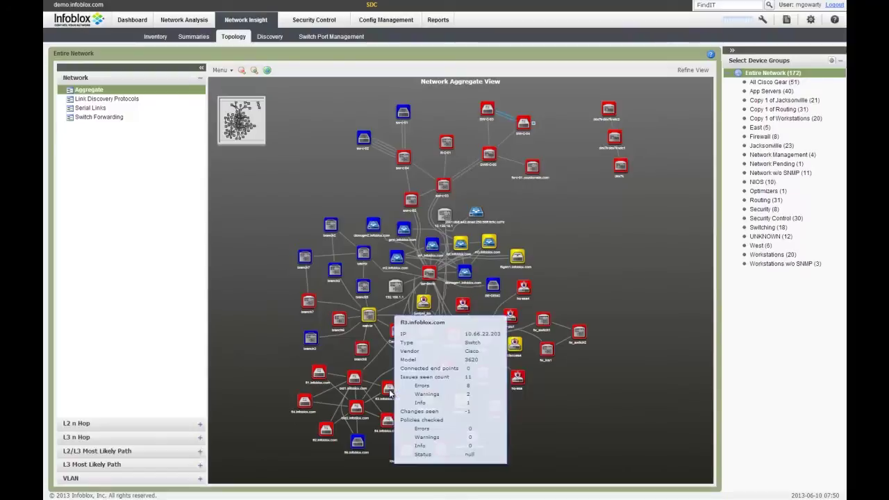
Inspect nodes and links on the map, then bring up the wan-br device's actions
mouse_move(368, 318)
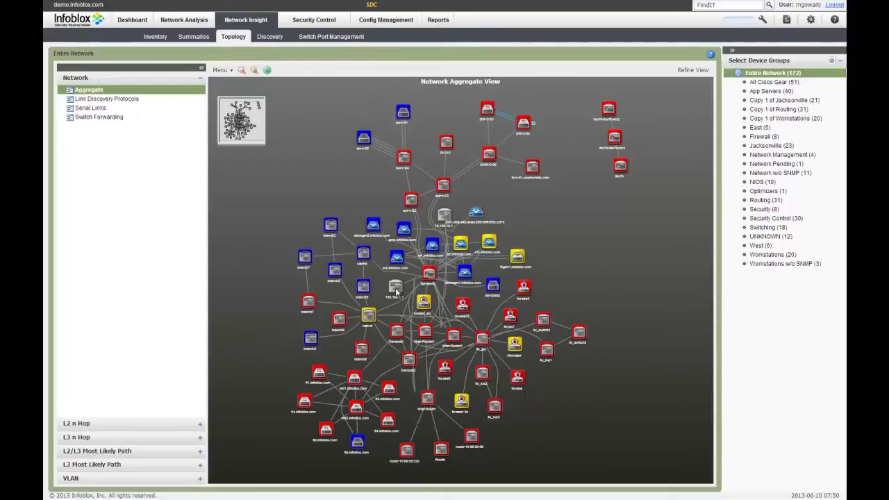
mouse_move(395, 292)
mouse_move(377, 266)
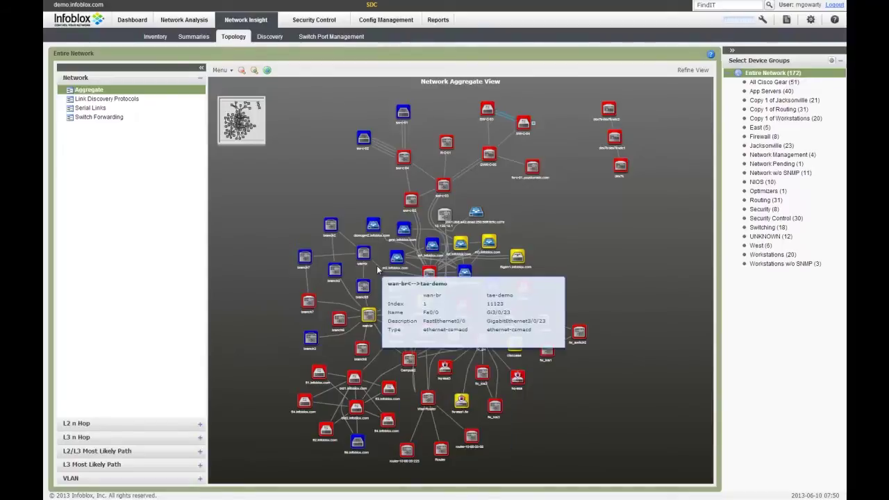
right_click(366, 257)
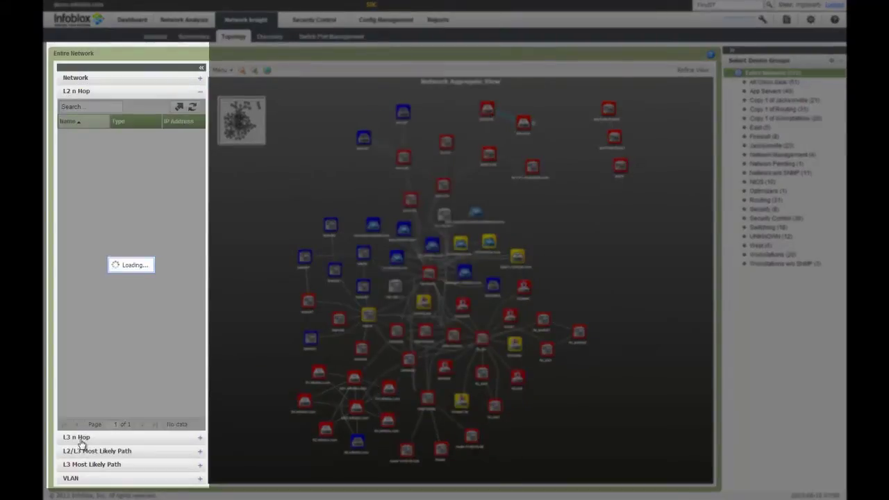
Trace the L2/L3 most likely path from bld2.infoblox.com to Wan-Router (10.66.20.1)
left_click(81, 439)
left_click(86, 452)
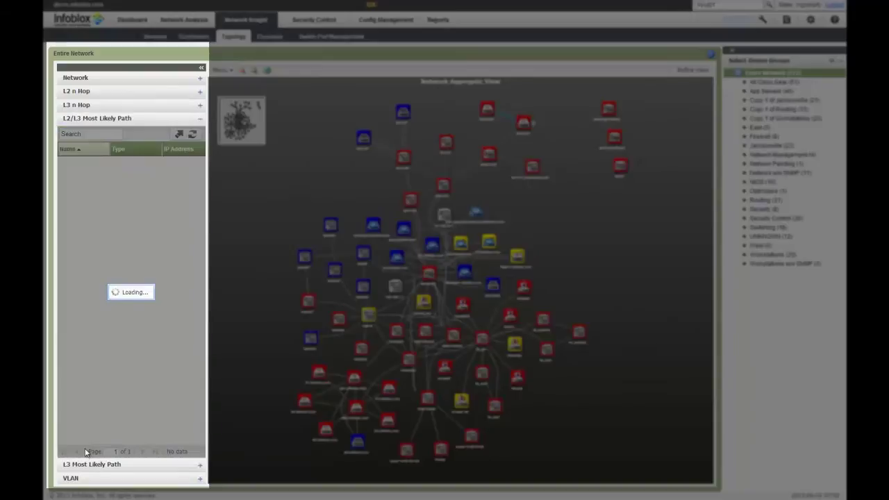
left_click(87, 479)
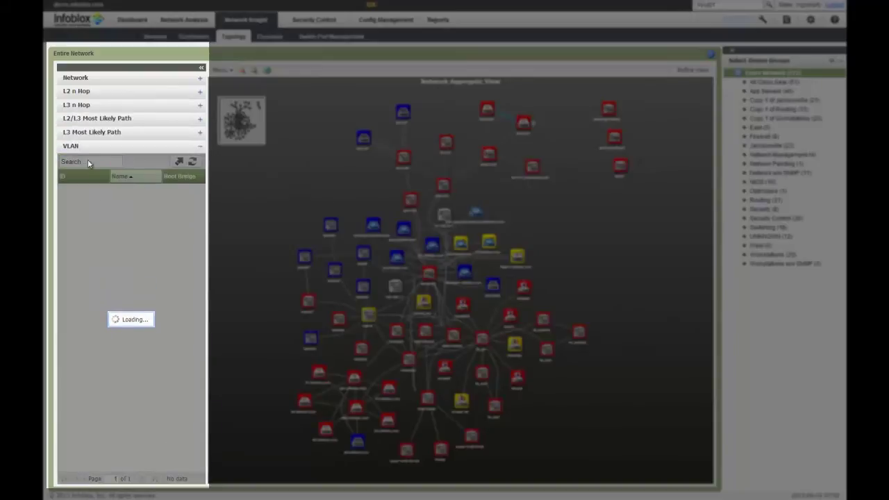
left_click(83, 121)
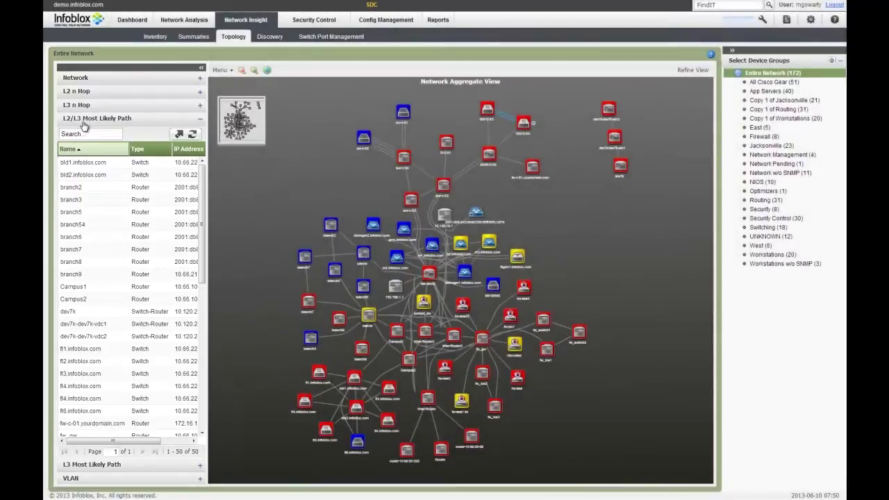
left_click(90, 175)
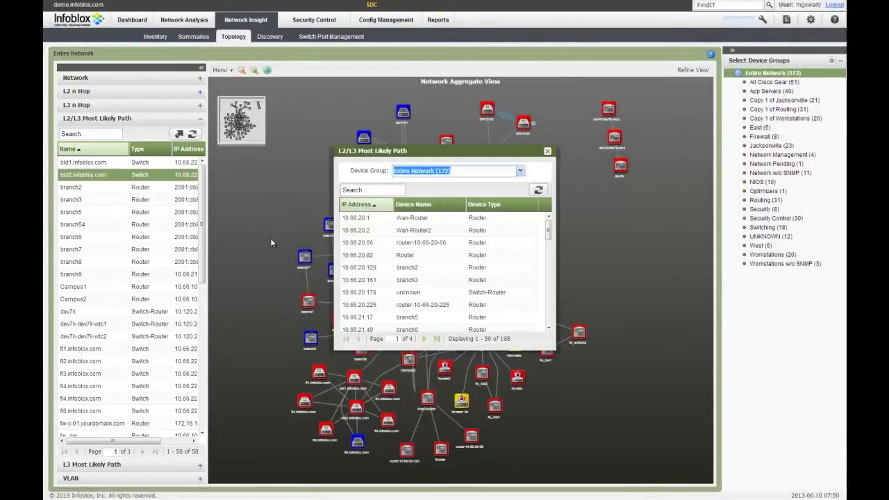
left_click(357, 222)
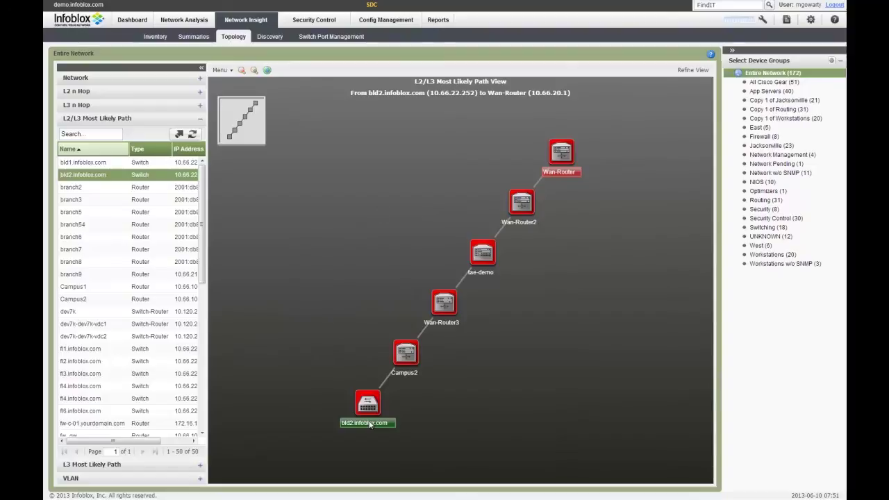
left_click(325, 40)
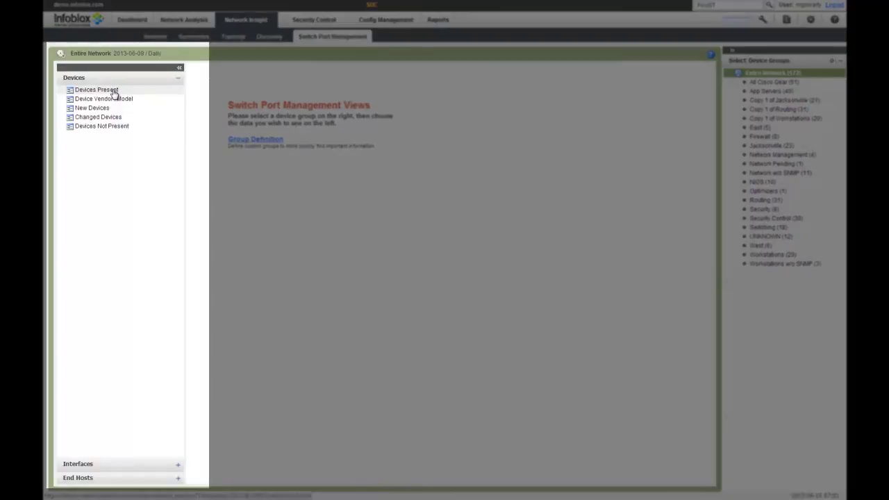
List Devices Present showing 391 access ports, 368 free, and expand the Interfaces reports
left_click(114, 95)
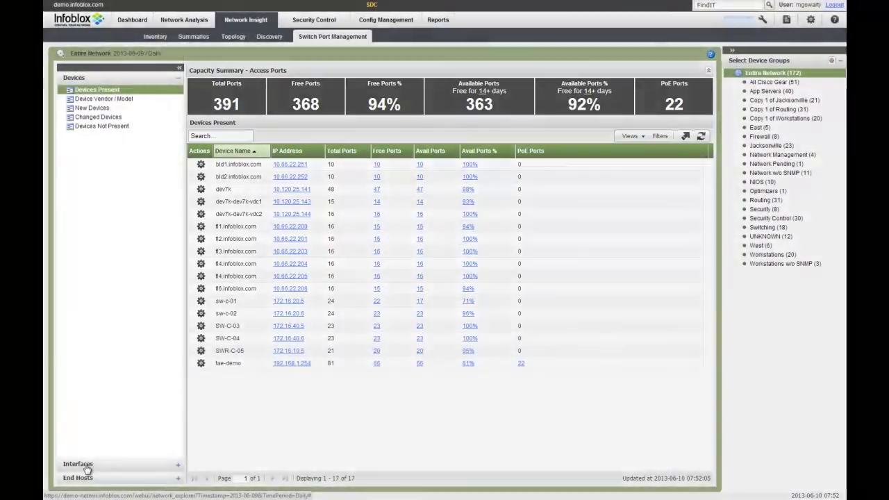
left_click(79, 464)
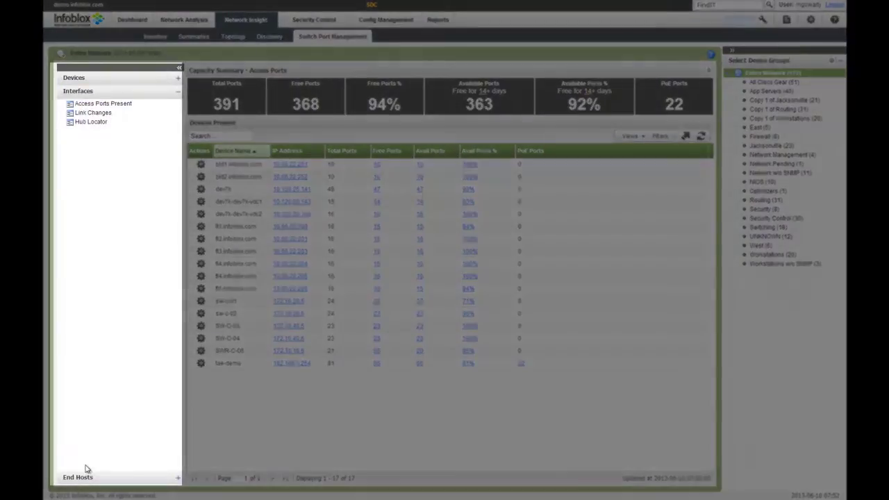
Open End Hosts Present and start editing Ethernet4/9's description, keeping 'Ethernet4/9_tes'
left_click(78, 477)
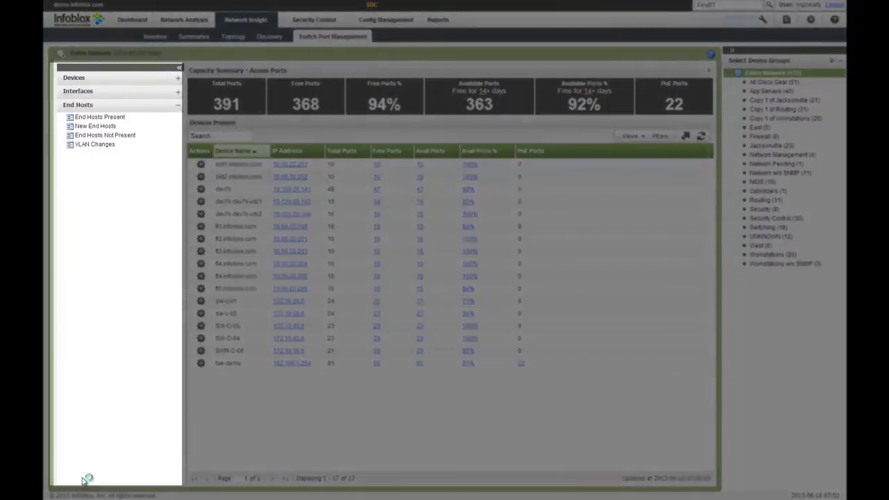
left_click(100, 119)
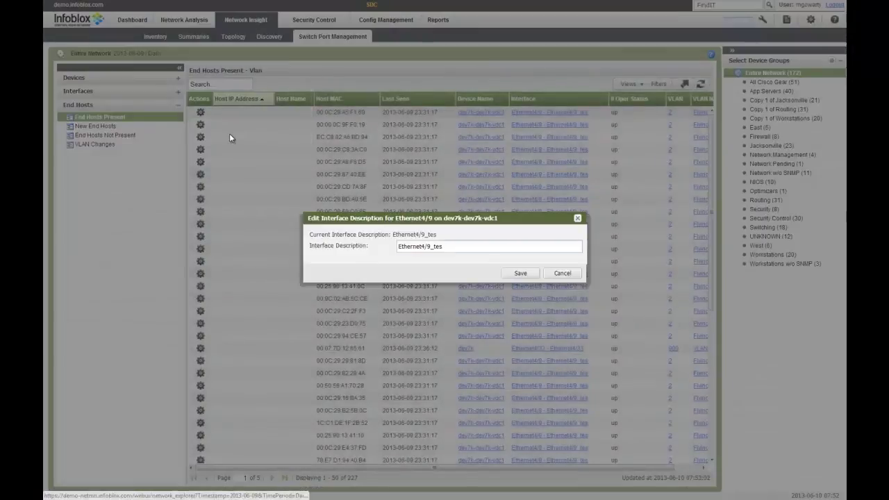
left_click(455, 244)
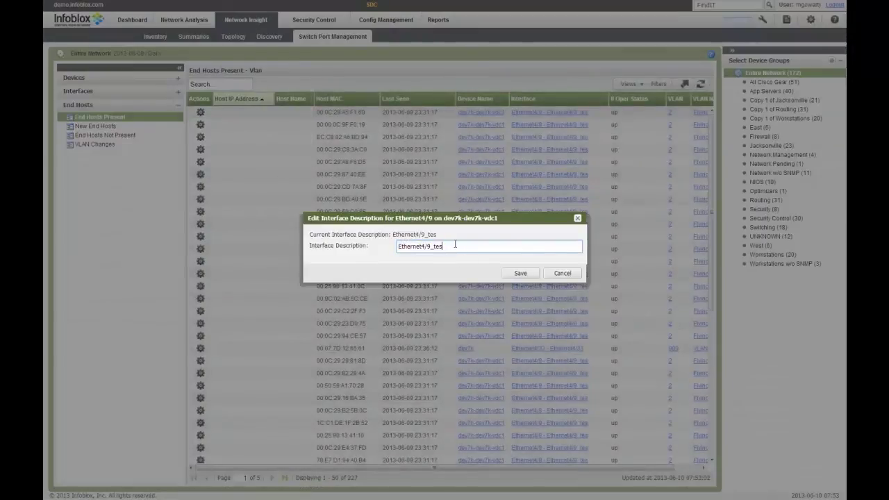
Save the Ethernet4/9 description as 'Ethernet4/9_test 1', then view the Discovery table
type("t 1")
left_click(515, 274)
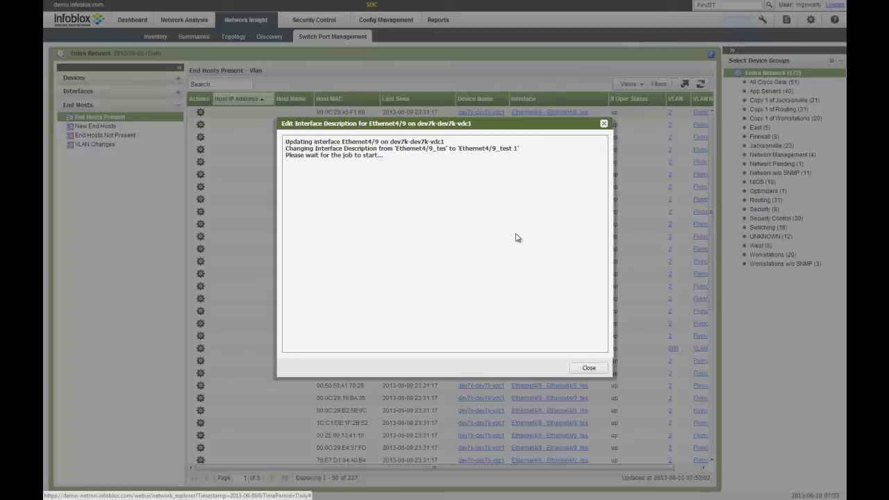
left_click(604, 124)
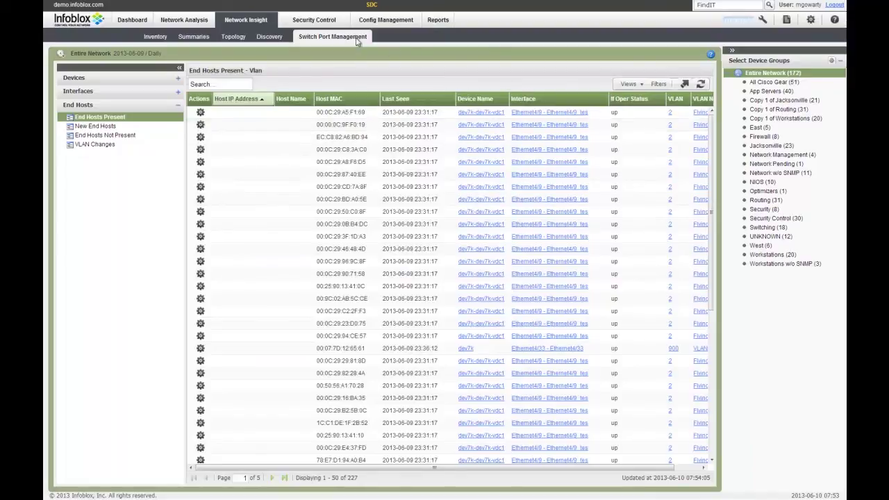
left_click(275, 38)
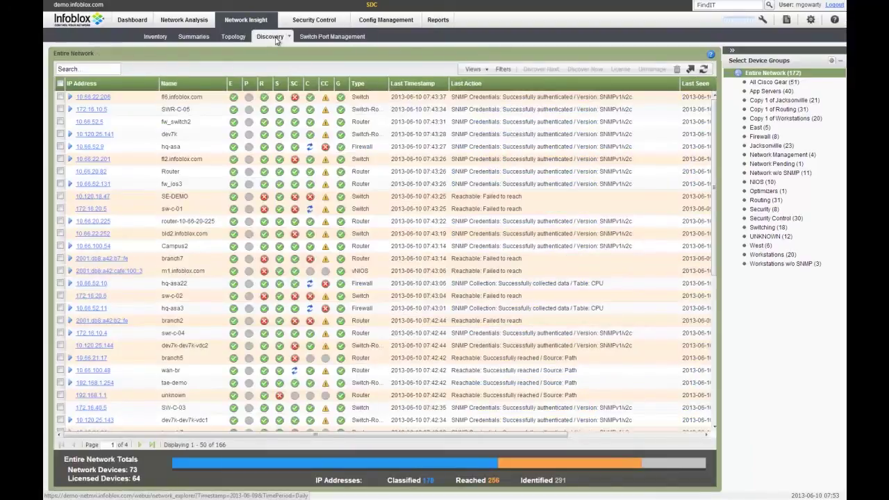